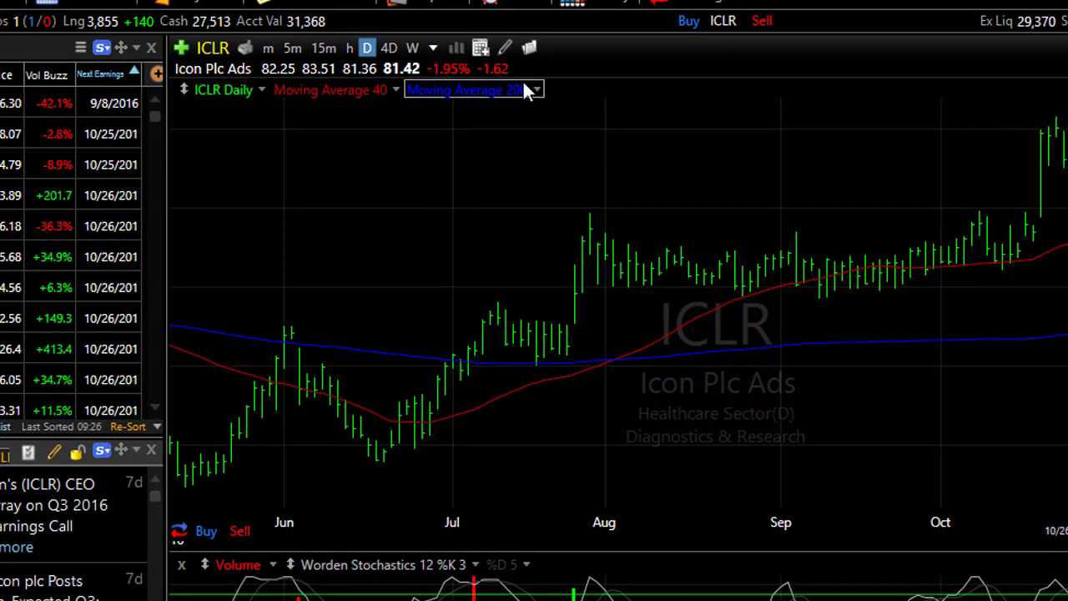
# - Remove the Bar Net Change and Bar % Change fields from the ICLR chart's toolbar
pyautogui.rightClick(506, 80)
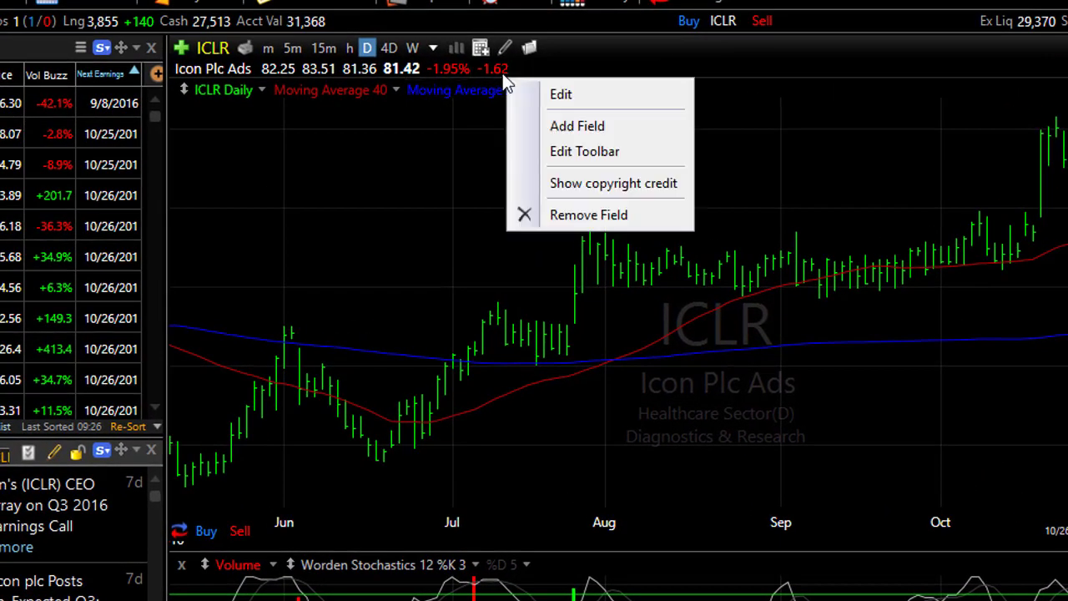
pyautogui.click(600, 219)
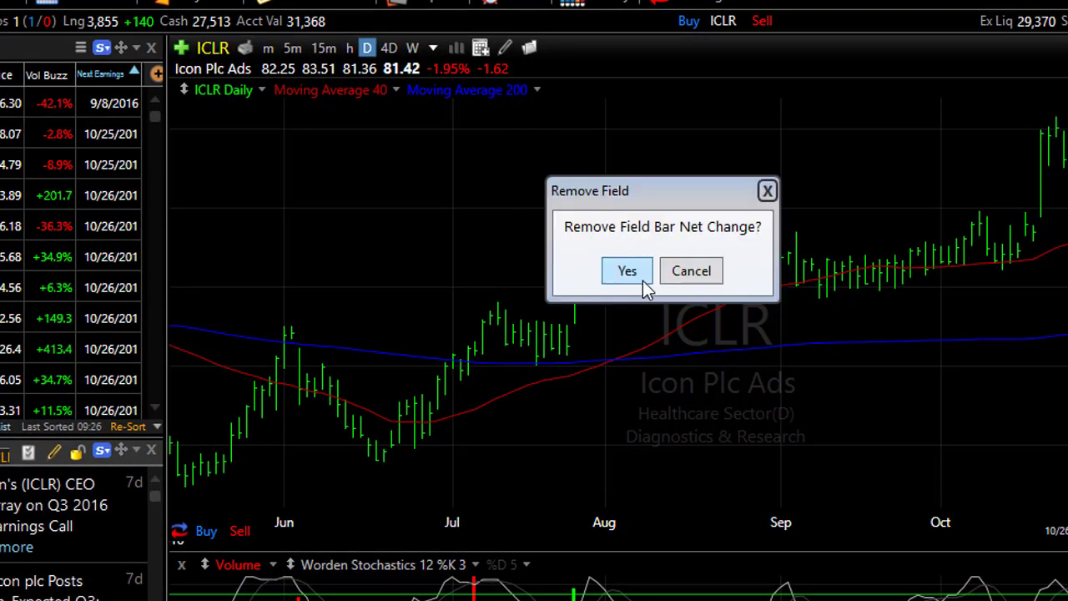
pyautogui.click(628, 271)
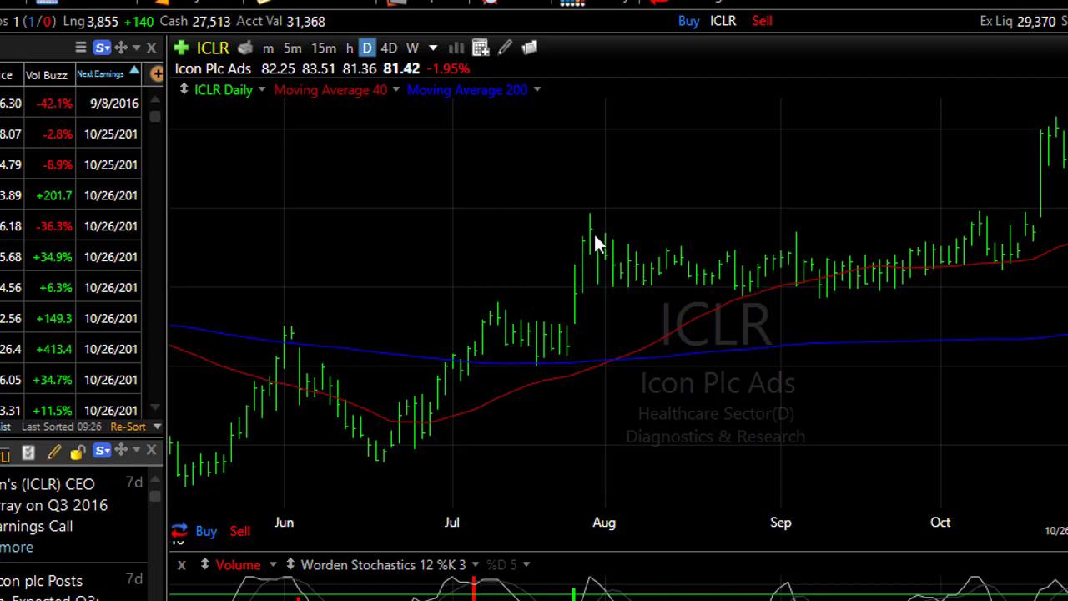
pyautogui.rightClick(469, 75)
pyautogui.click(526, 215)
pyautogui.click(548, 262)
# - Remove the Bar Last and Bar Low price fields from the chart toolbar
pyautogui.rightClick(409, 70)
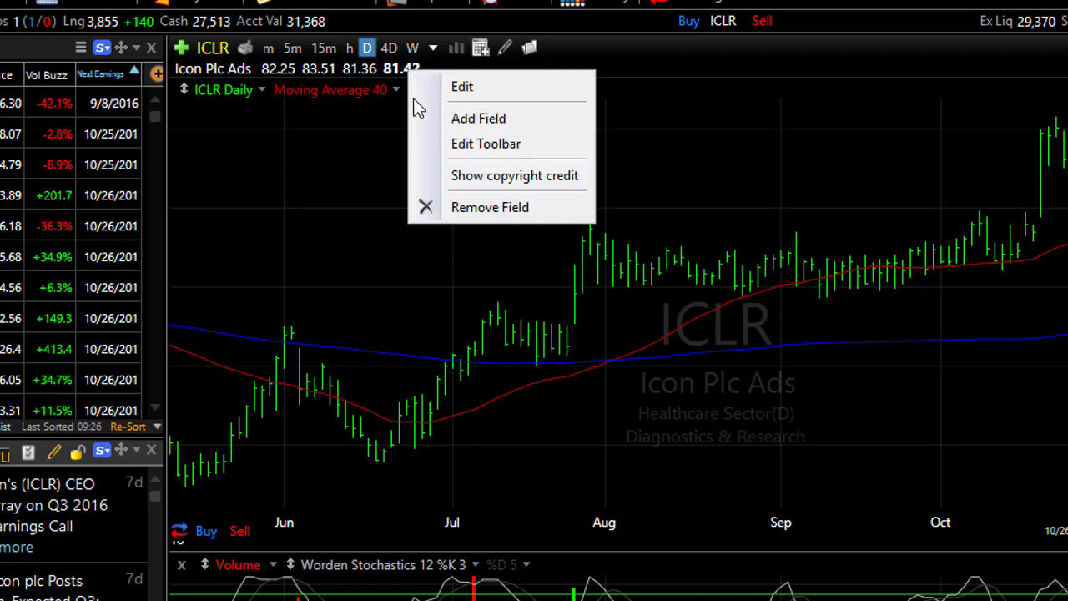
pyautogui.click(425, 209)
pyautogui.click(455, 265)
pyautogui.rightClick(375, 70)
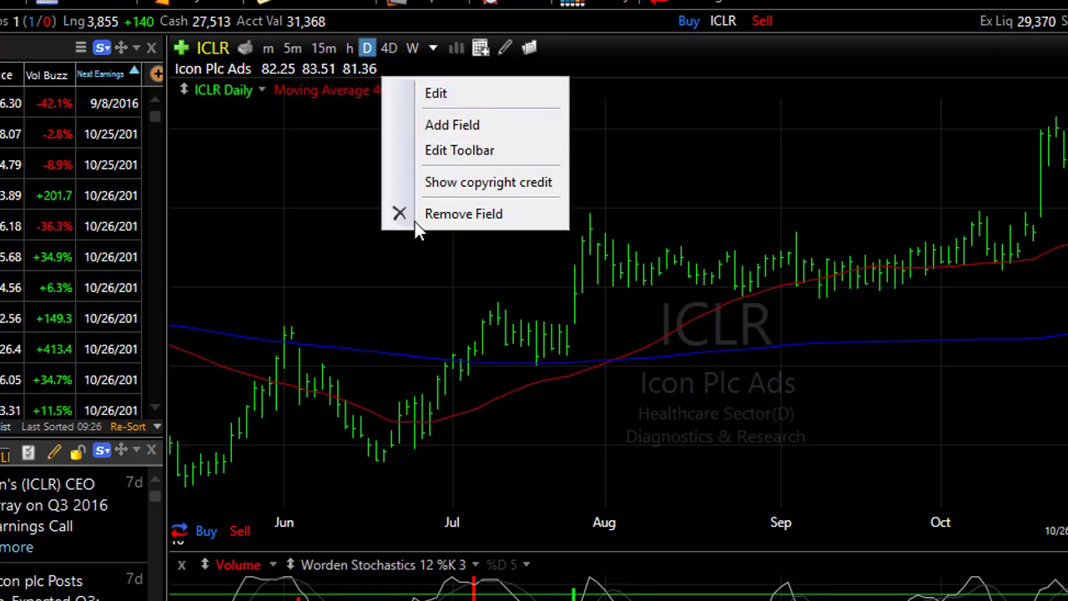
pyautogui.click(419, 215)
pyautogui.click(421, 274)
# - Remove the Bar High and Bar Open price fields from the chart toolbar
pyautogui.rightClick(327, 70)
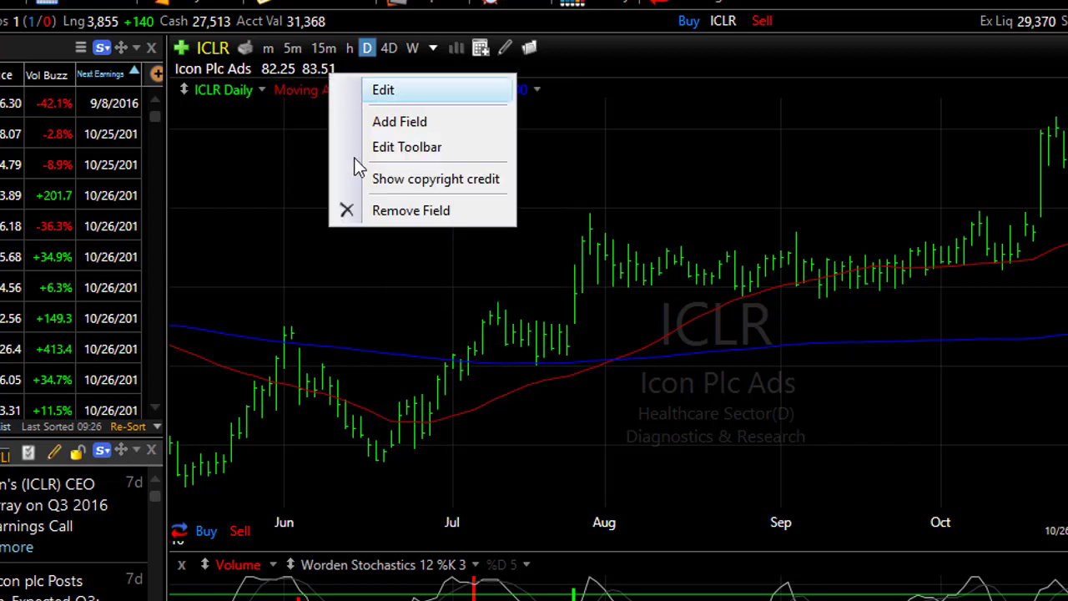
pyautogui.click(353, 209)
pyautogui.click(359, 260)
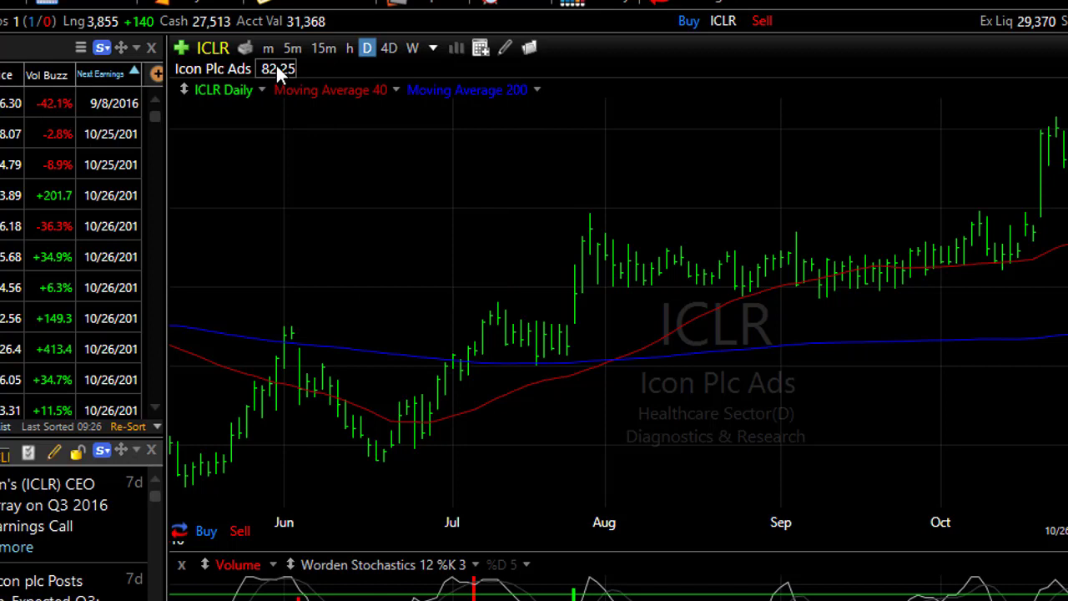
pyautogui.rightClick(273, 70)
pyautogui.click(290, 208)
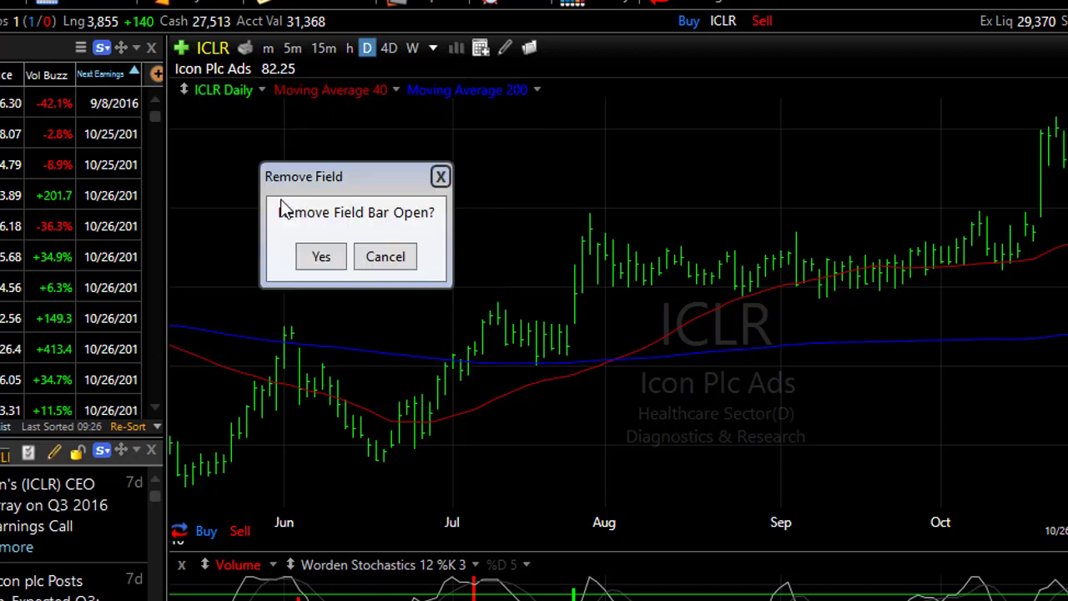
pyautogui.click(323, 256)
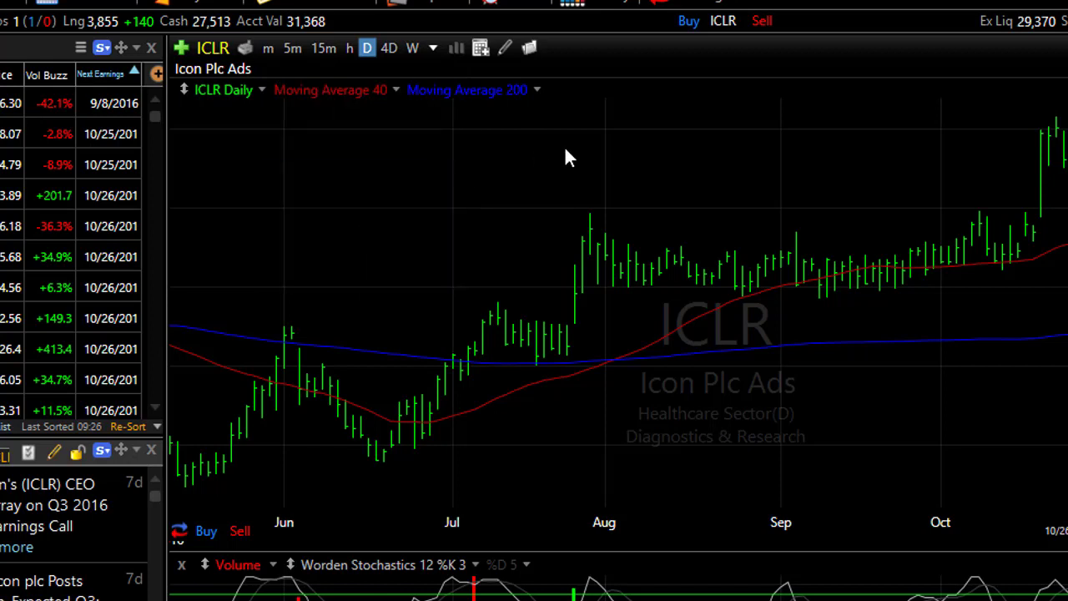
# - Edit the chart toolbar and add the Next Earnings field after the company name on the Large-Chart Toolbar
pyautogui.rightClick(578, 66)
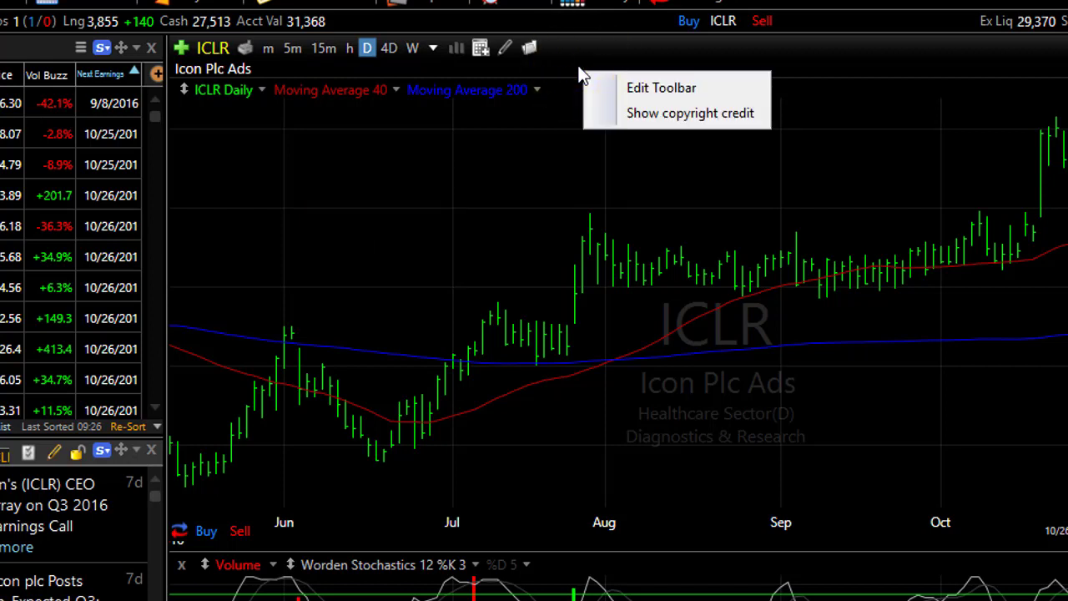
pyautogui.click(717, 89)
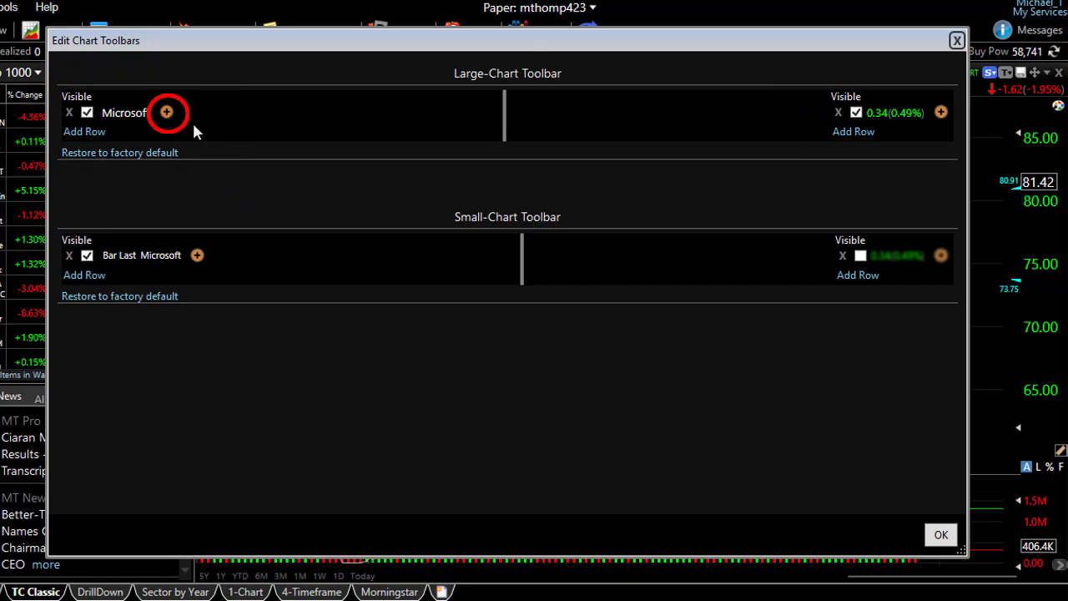
pyautogui.click(167, 112)
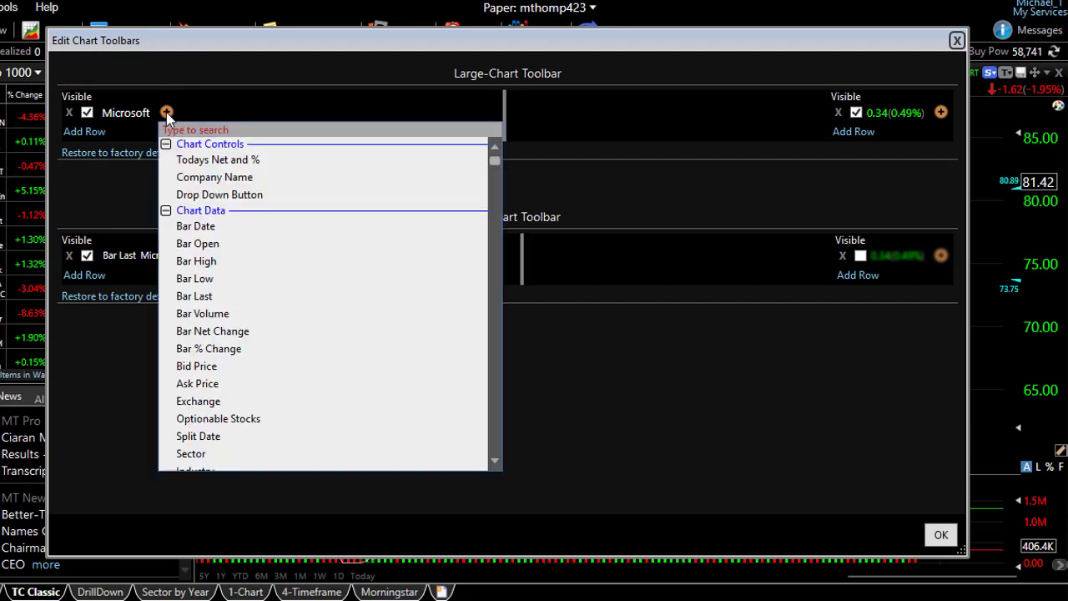
pyautogui.write('nex')
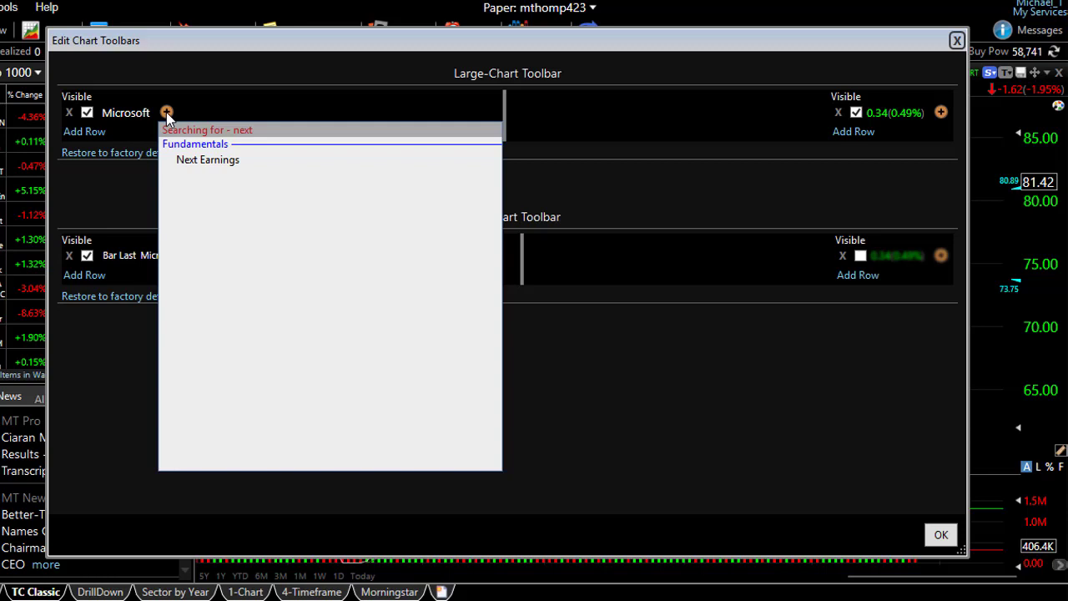
pyautogui.write('t')
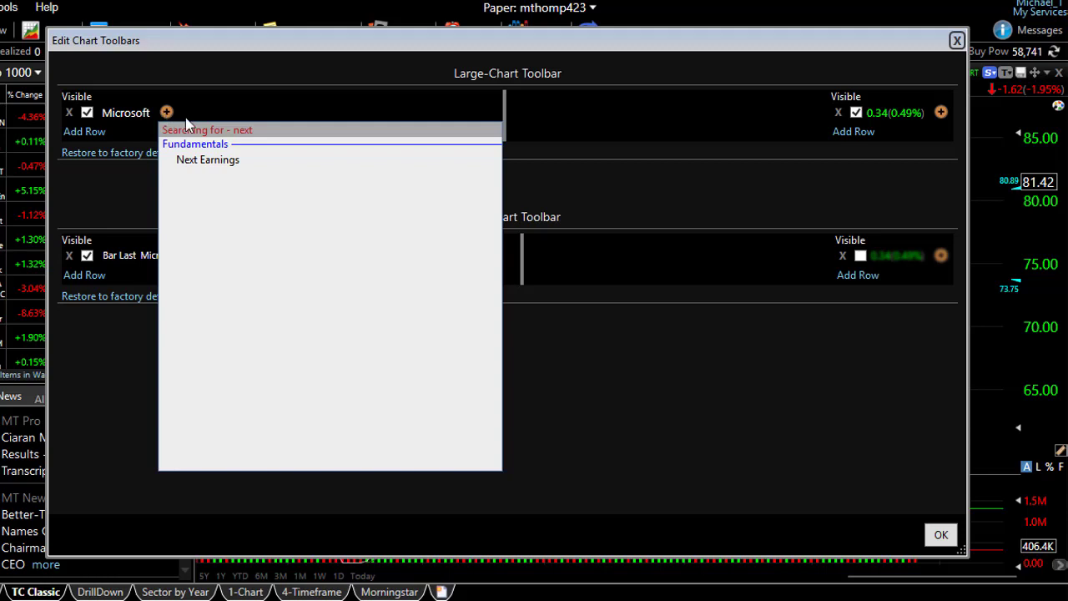
pyautogui.click(218, 158)
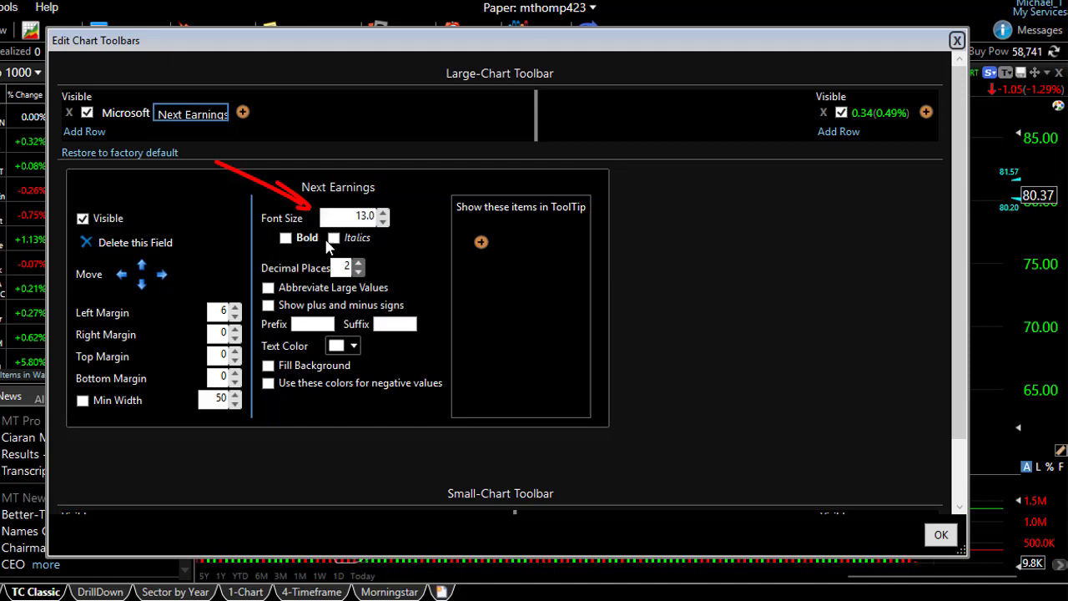
# - Set the Next Earnings field's font size to 14.0 and its prefix to "NE"
pyautogui.click(383, 213)
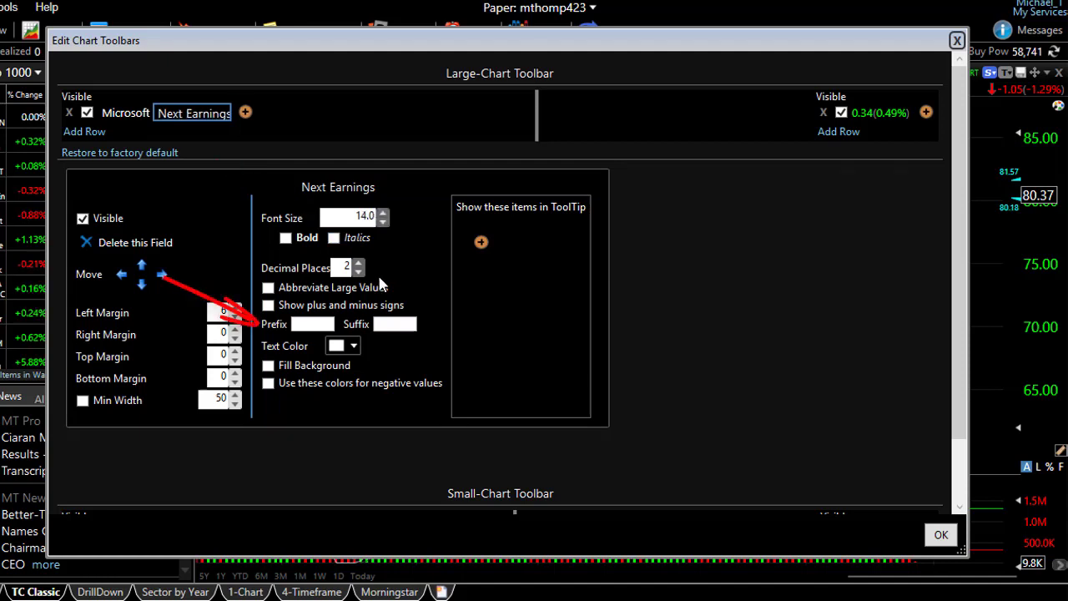
pyautogui.click(316, 324)
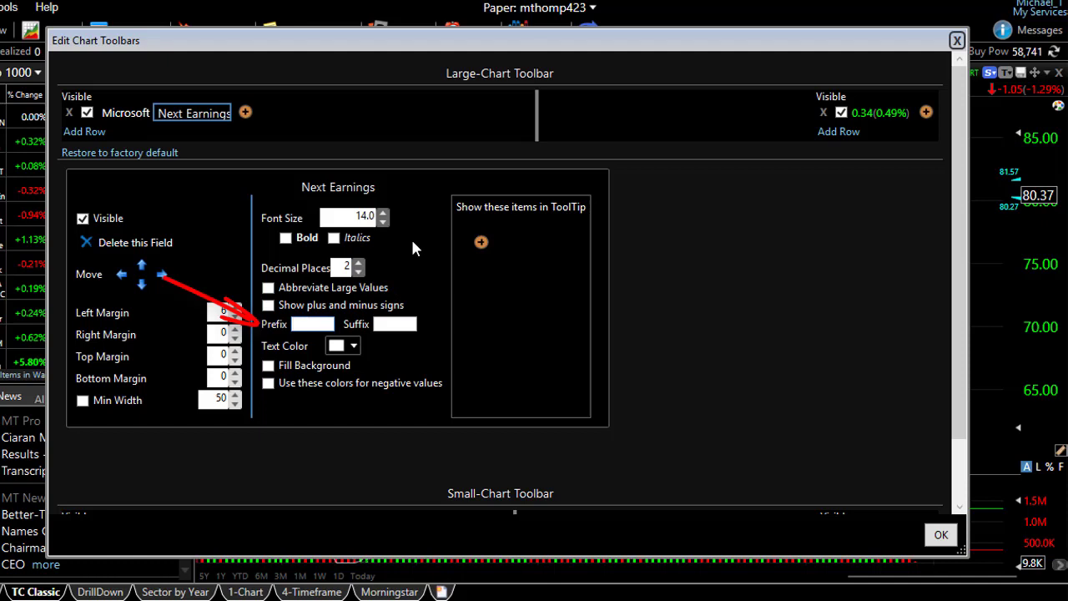
pyautogui.write('NE')
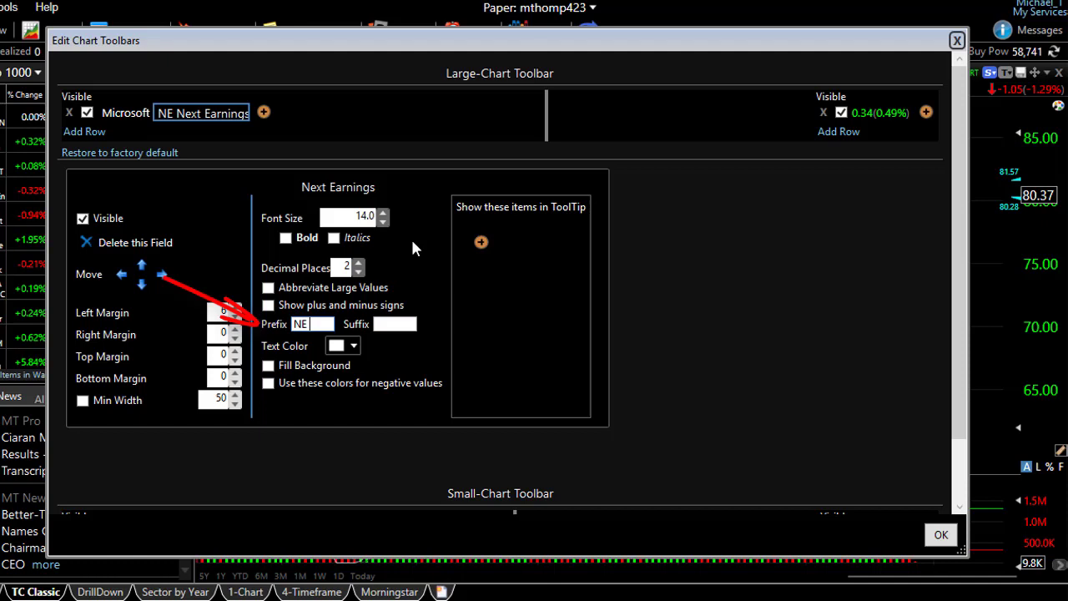
# - Fill the Next Earnings field's background with light pink and apply the toolbar changes
pyautogui.click(268, 366)
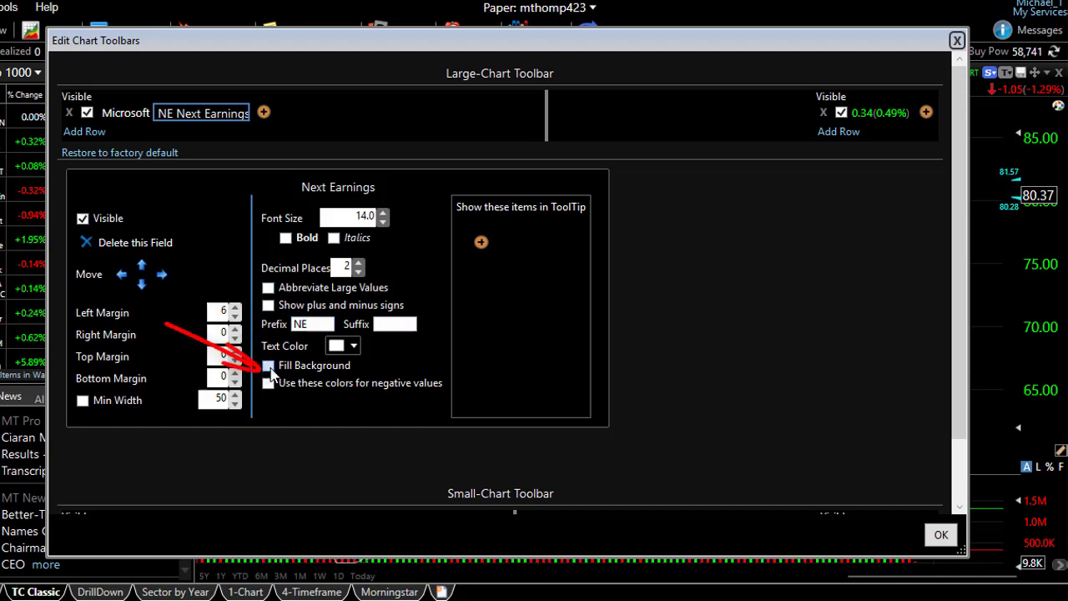
pyautogui.click(372, 372)
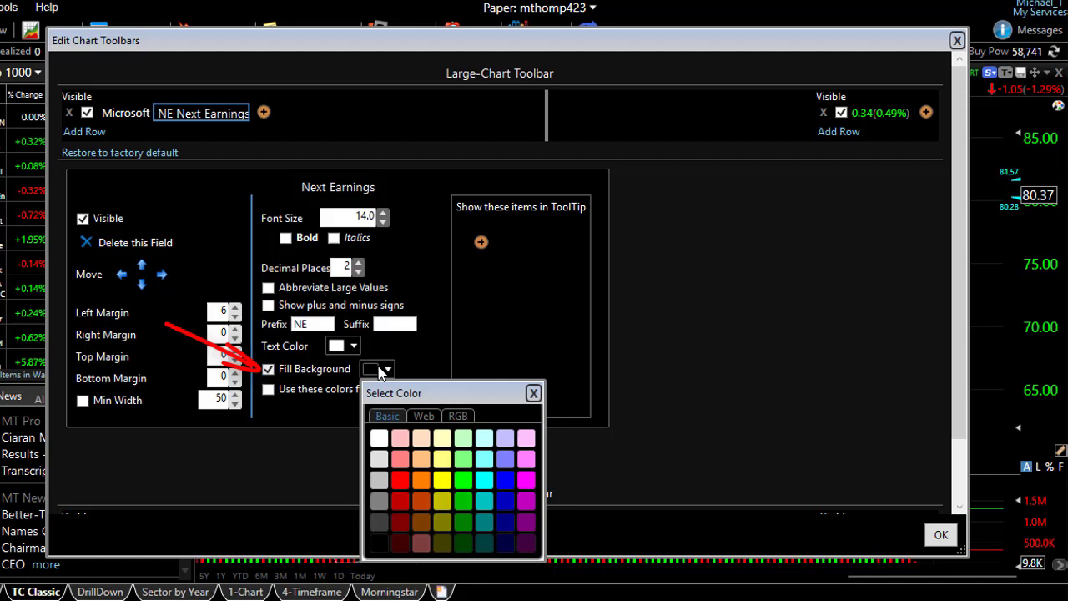
pyautogui.click(397, 440)
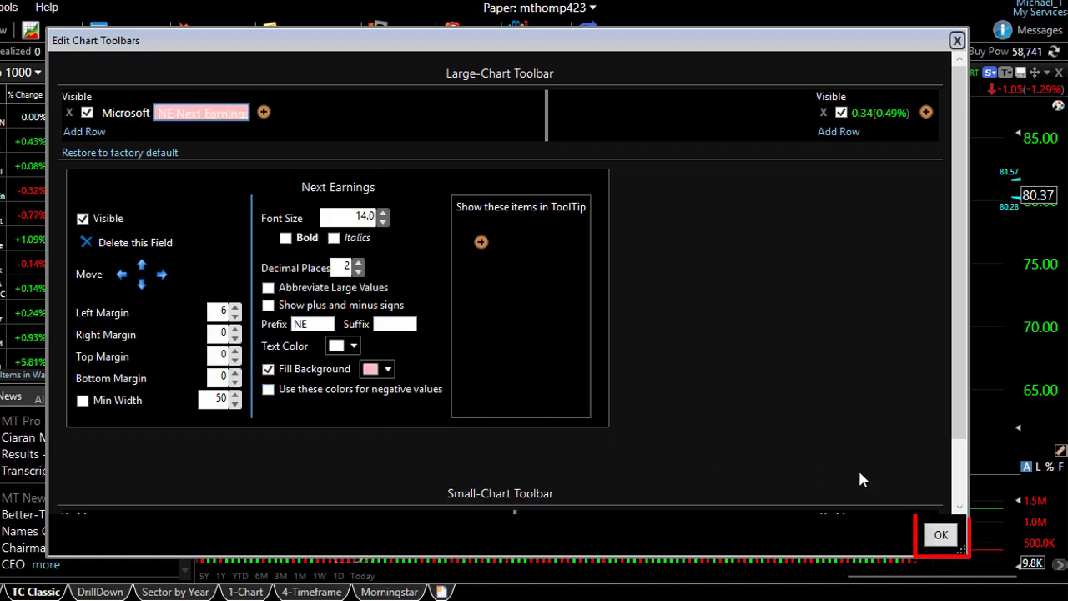
pyautogui.click(943, 535)
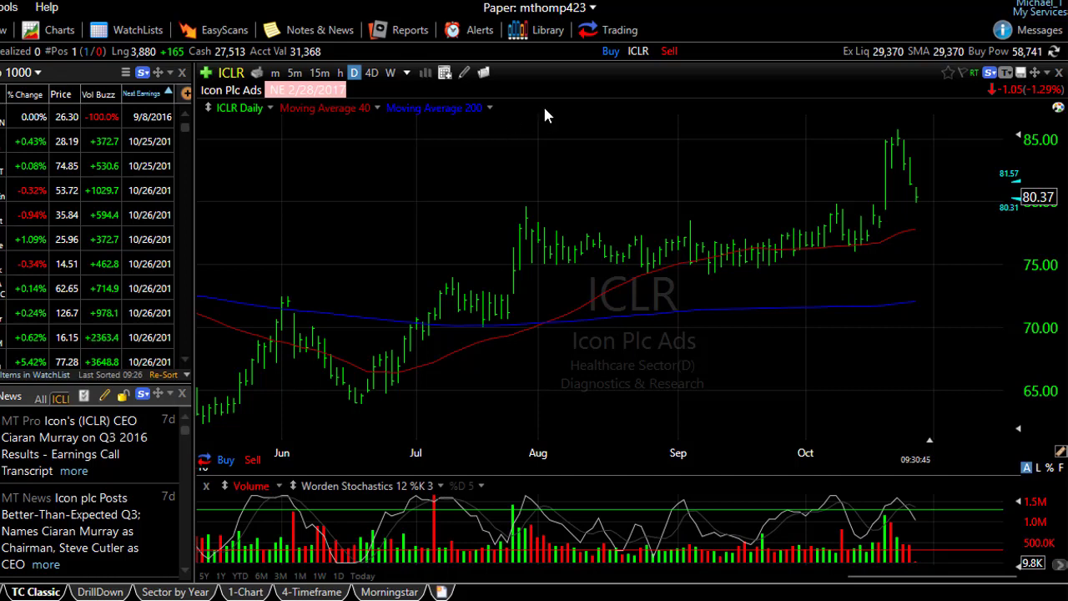
# - Reopen the chart toolbar editor and add Percent Shares Held by Institutions to the Large-Chart Toolbar with the prefix "Ins"
pyautogui.click(525, 91)
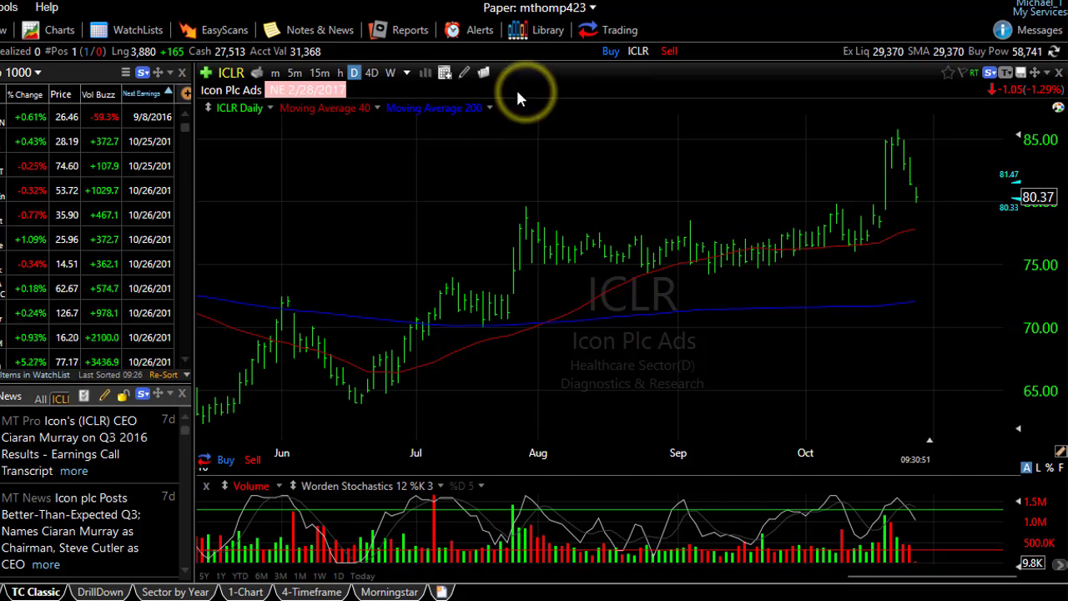
pyautogui.rightClick(516, 92)
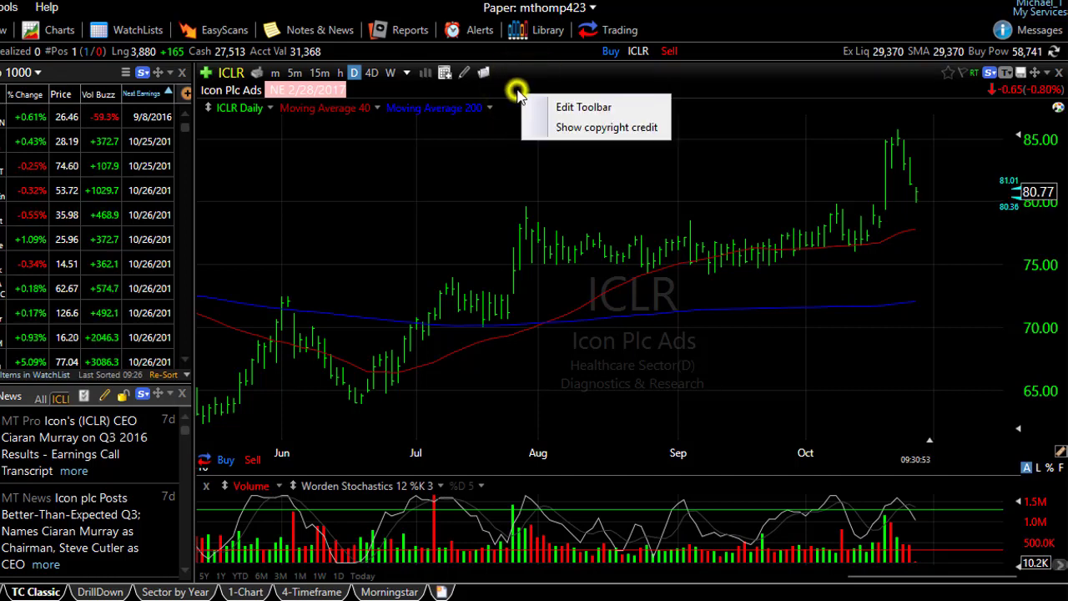
pyautogui.click(581, 108)
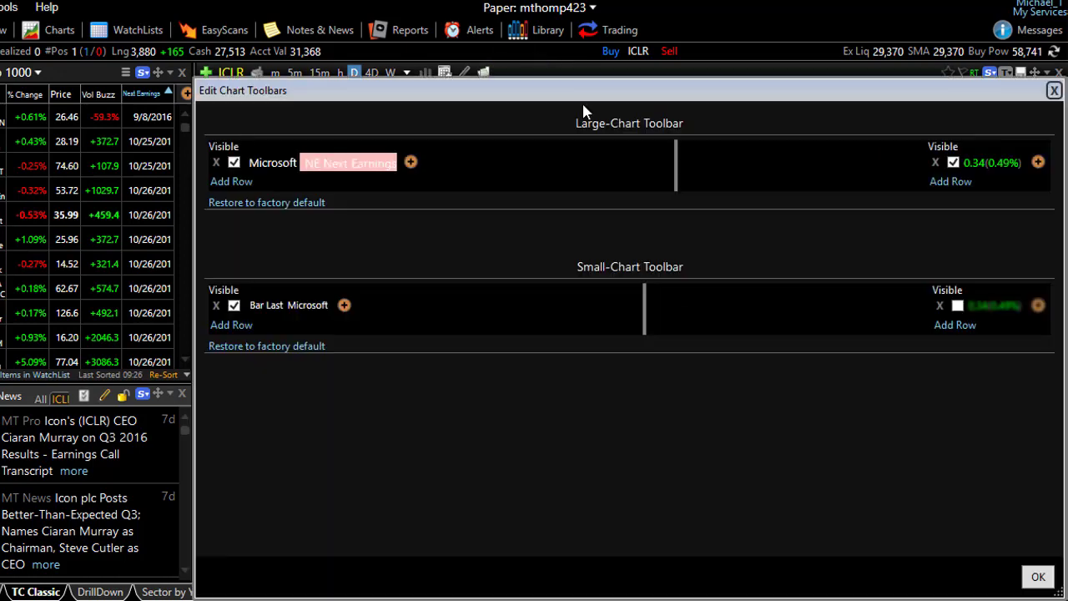
pyautogui.click(410, 163)
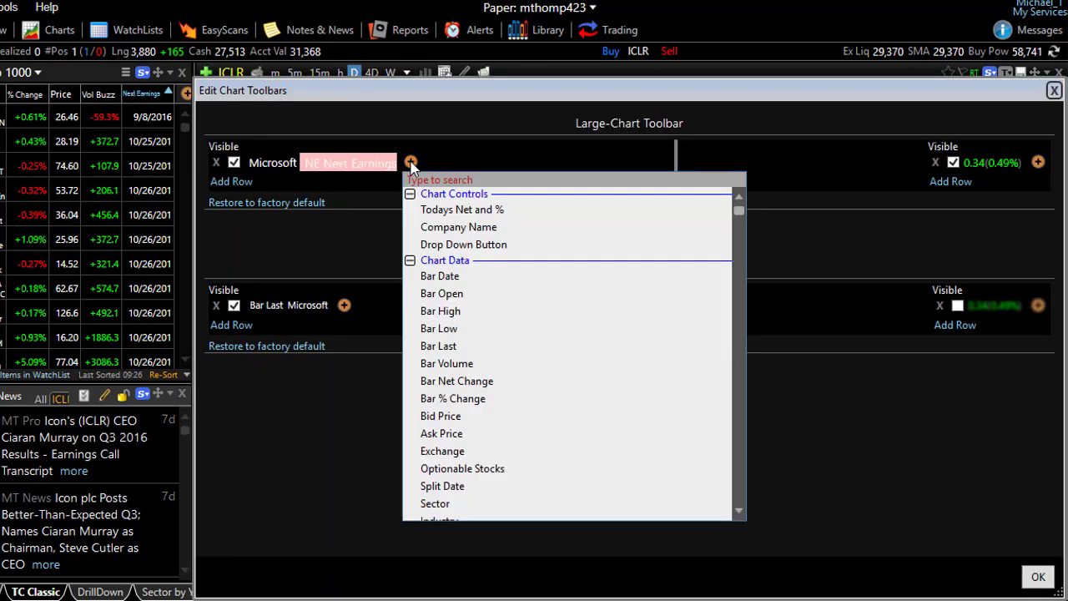
pyautogui.write('inst')
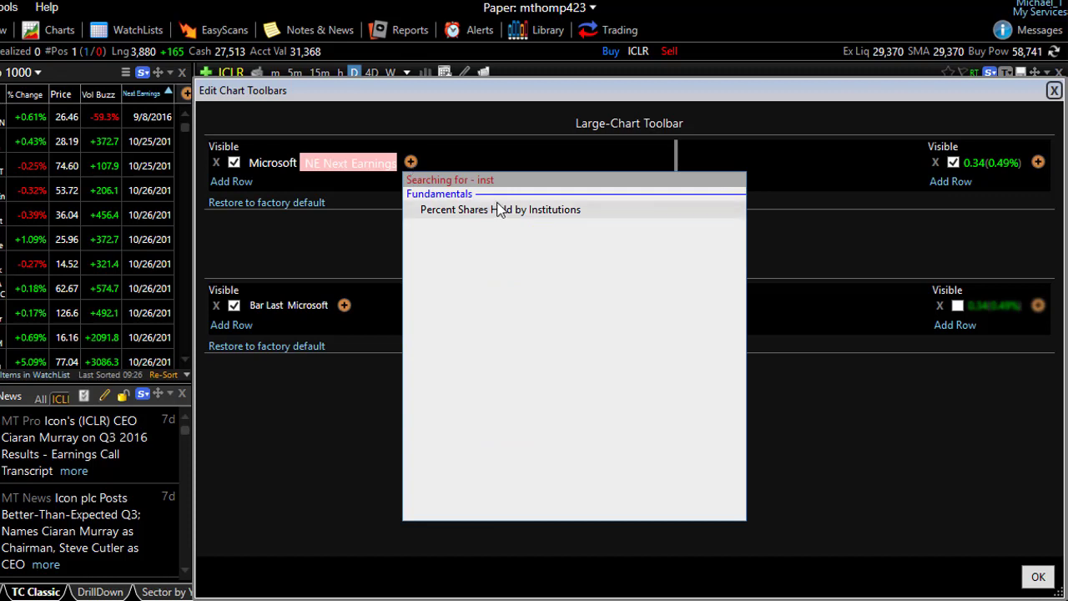
pyautogui.click(498, 210)
pyautogui.click(446, 374)
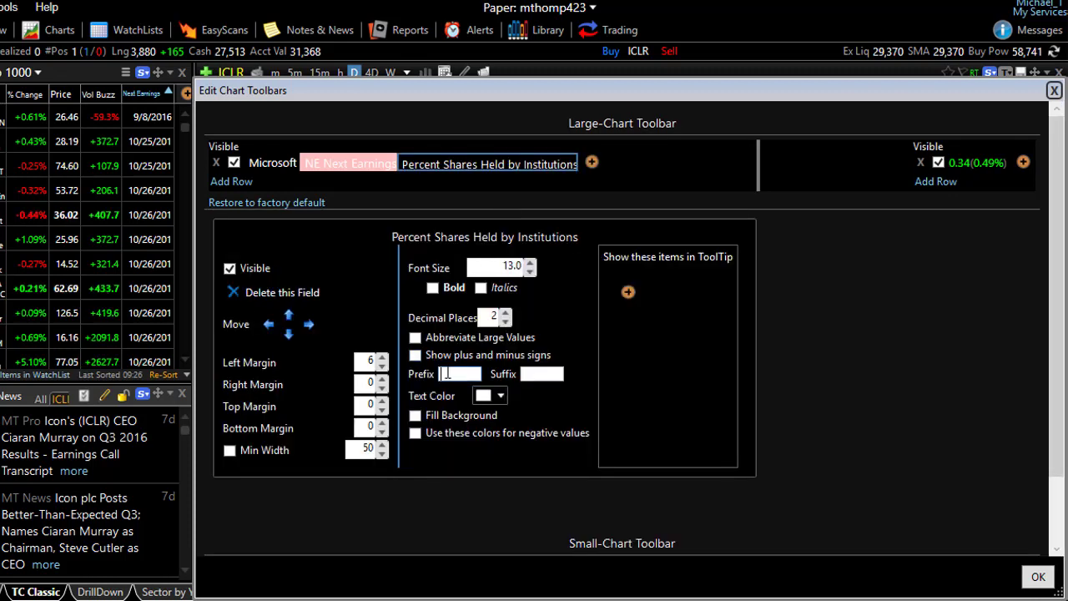
pyautogui.write('Ins')
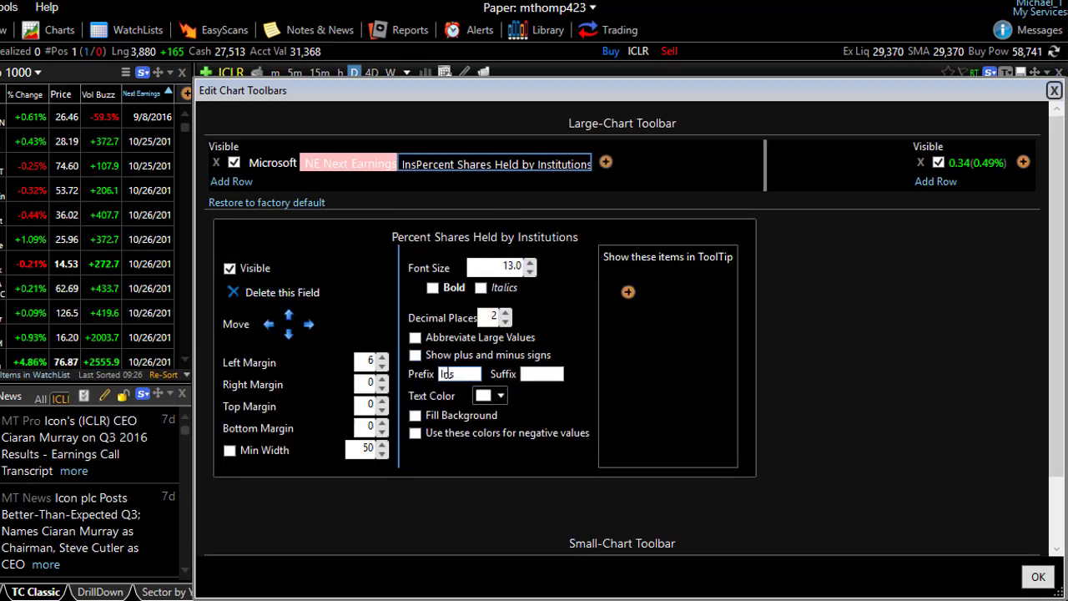
# - Add the Beta and Optionable Stocks fields to the Large-Chart Toolbar after the institutional holdings field
pyautogui.click(609, 162)
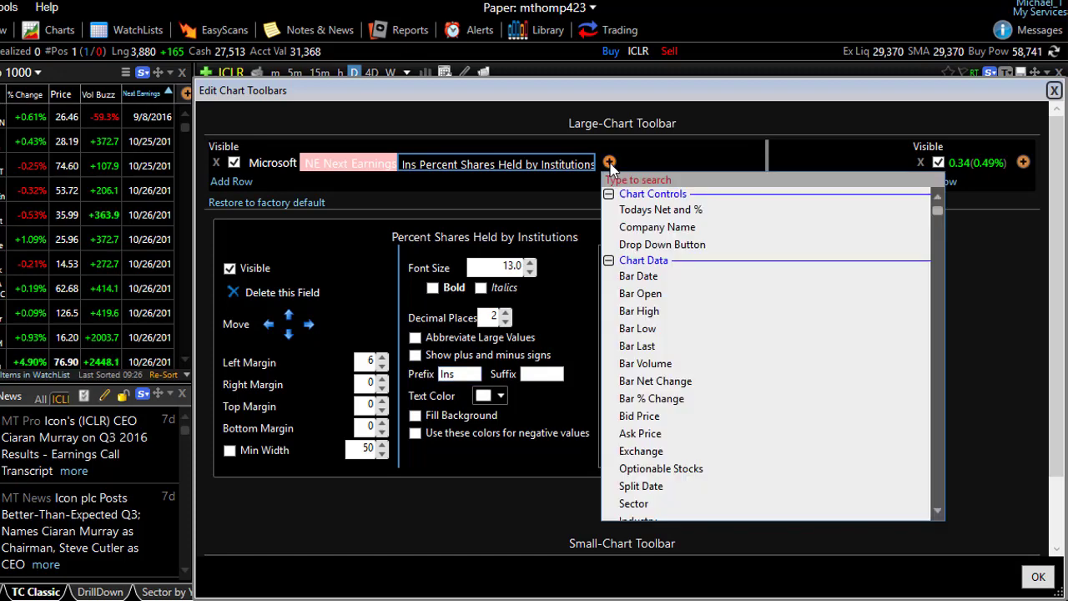
pyautogui.write('Beta')
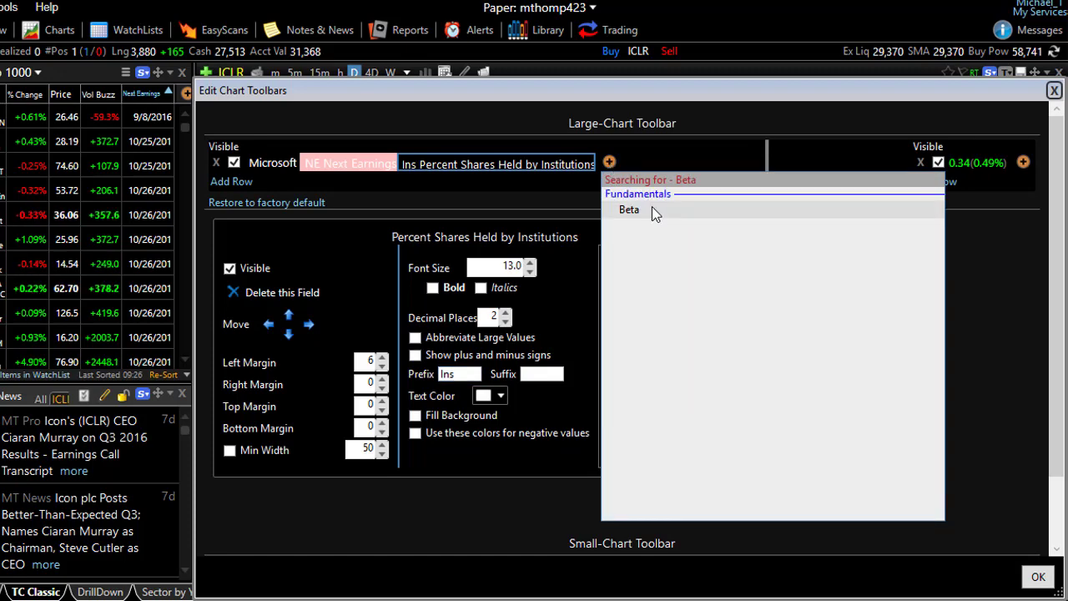
pyautogui.click(652, 210)
pyautogui.click(637, 162)
pyautogui.write('option')
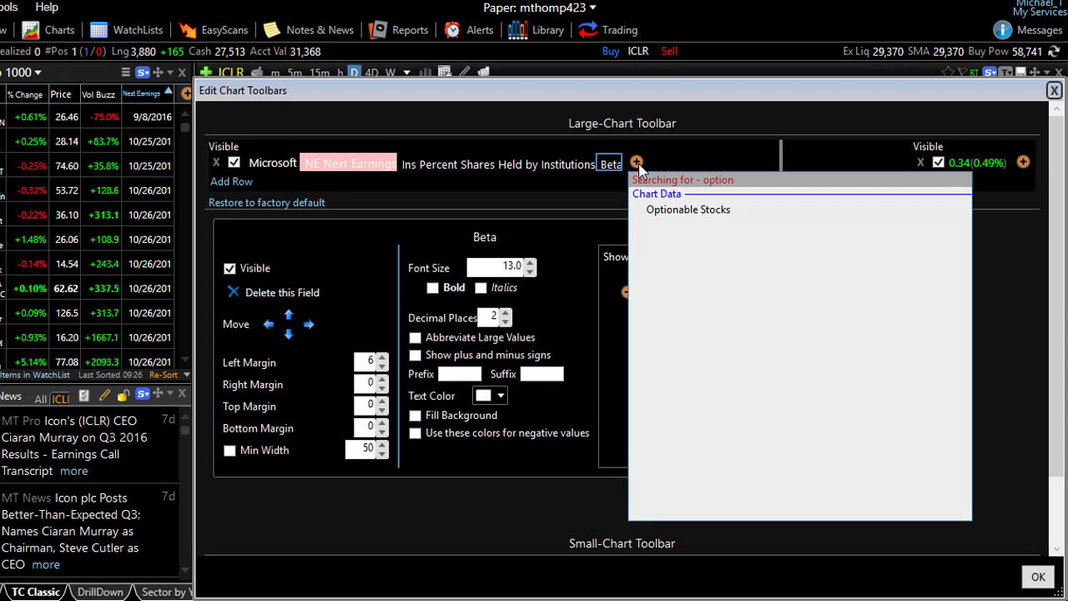
pyautogui.click(722, 212)
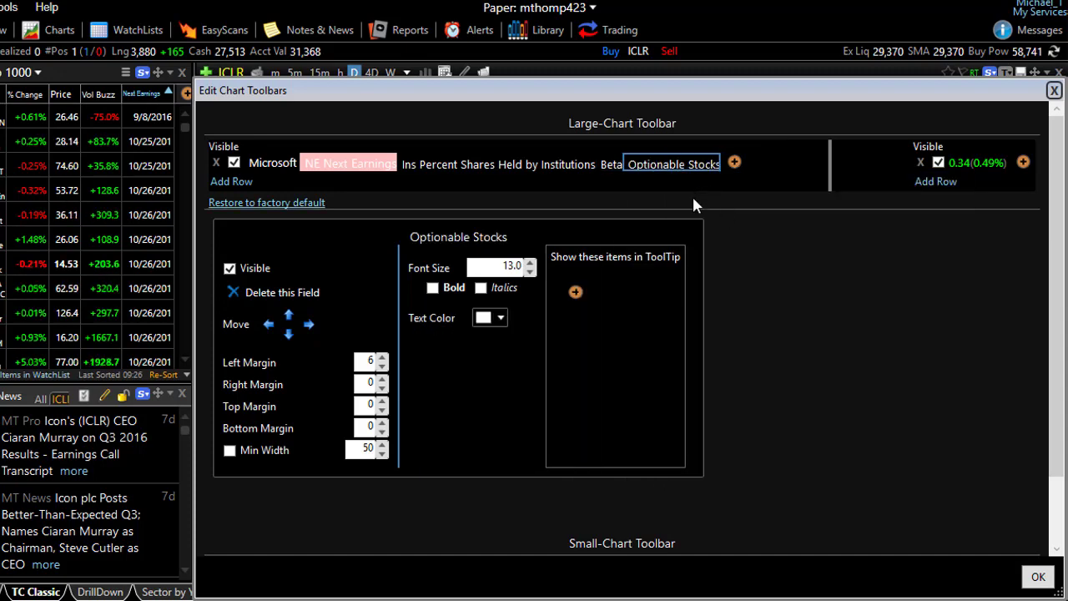
# - Add the Latest Short Interest Ratio field to the Large-Chart Toolbar after Optionable Stocks
pyautogui.click(736, 163)
pyautogui.write('short')
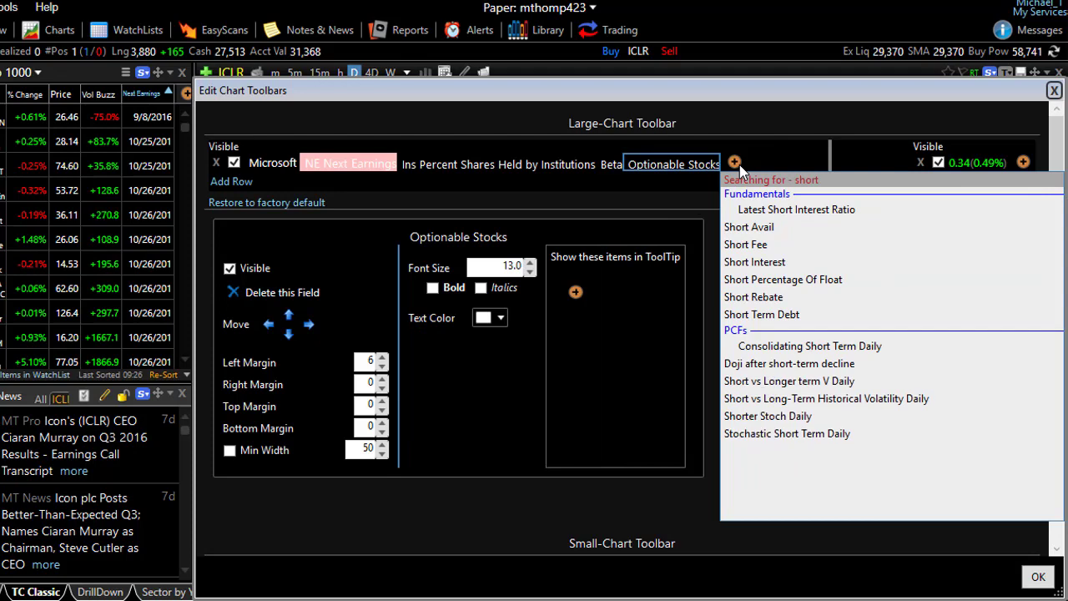
pyautogui.click(815, 209)
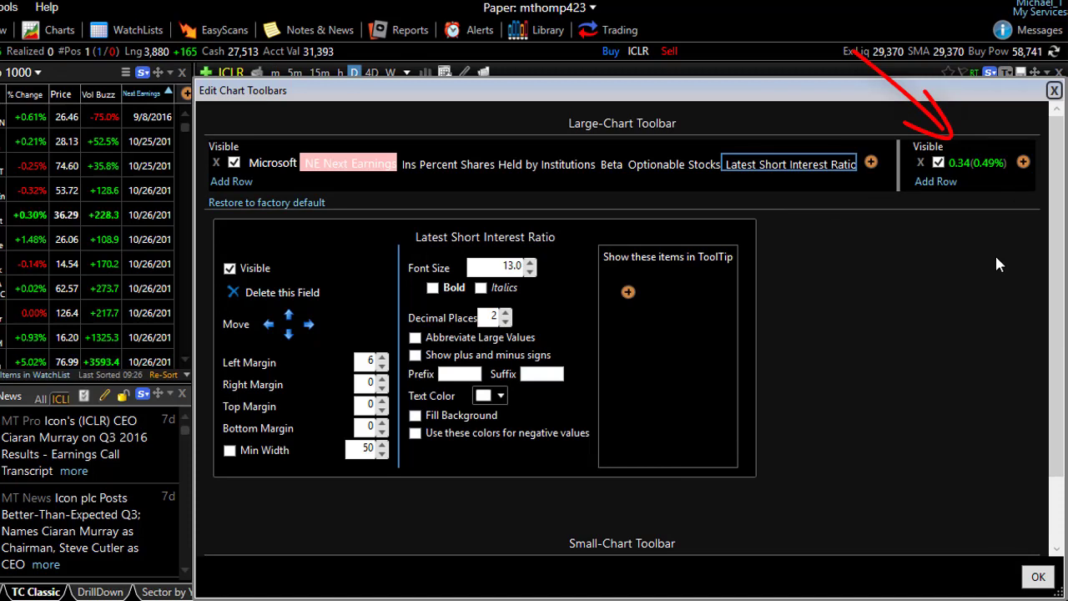
# - Add the Split Date field after the daily net change field in the Large-Chart Toolbar and apply the changes
pyautogui.click(1023, 162)
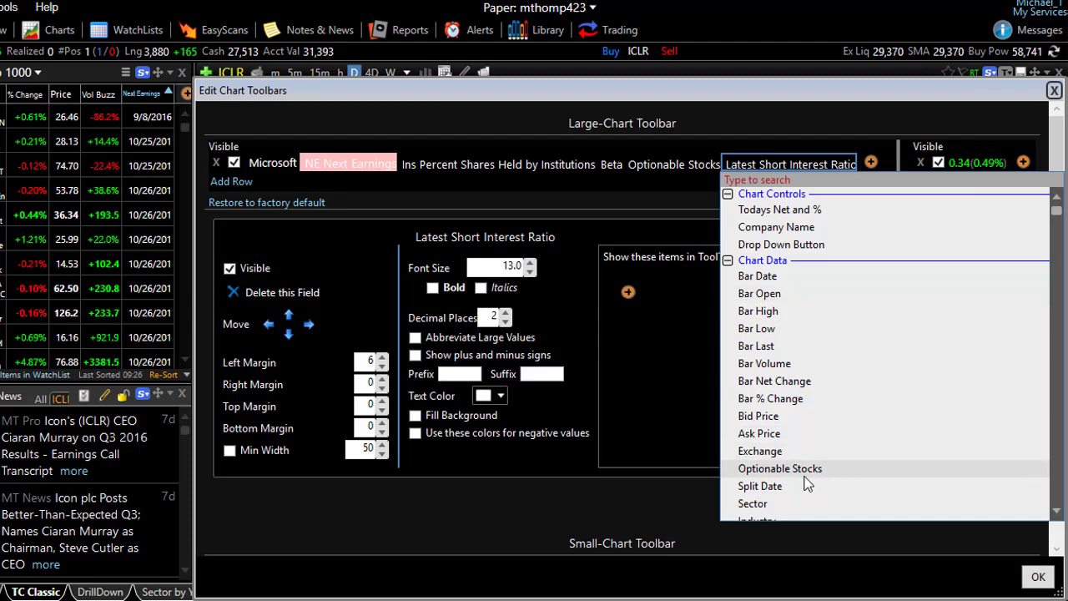
pyautogui.click(759, 488)
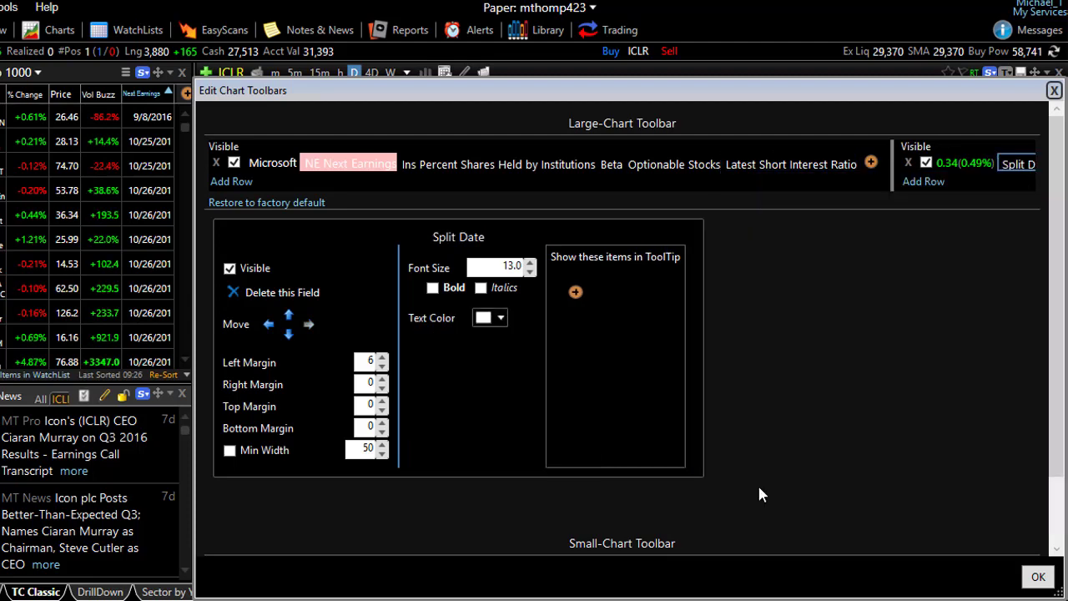
pyautogui.click(1038, 576)
# - Step through the next four watchlist symbols to examine the customized toolbar fields for each stock
pyautogui.press('space')
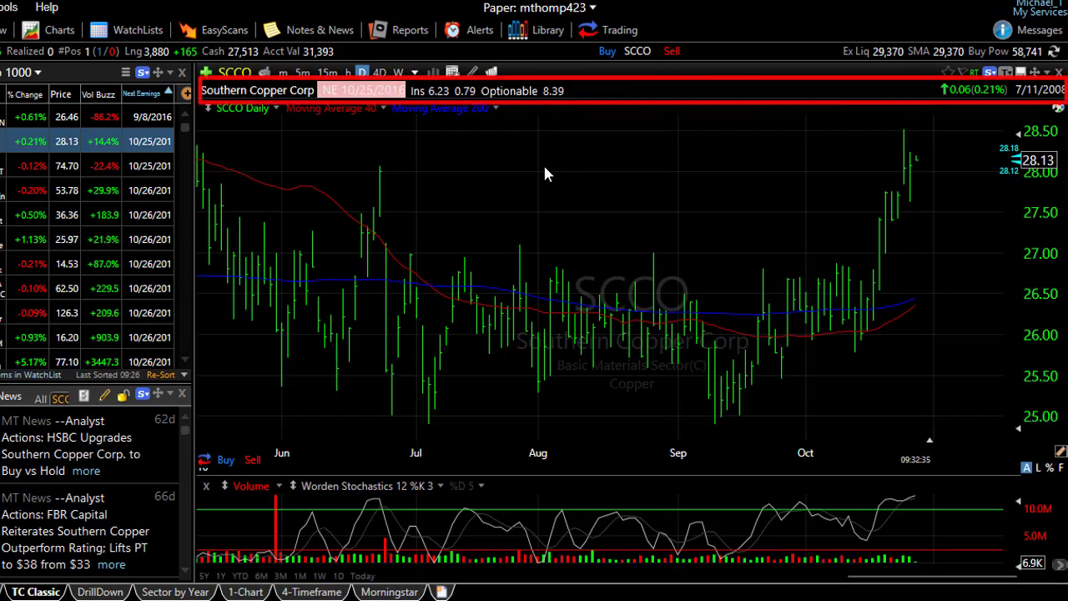
pyautogui.press('space')
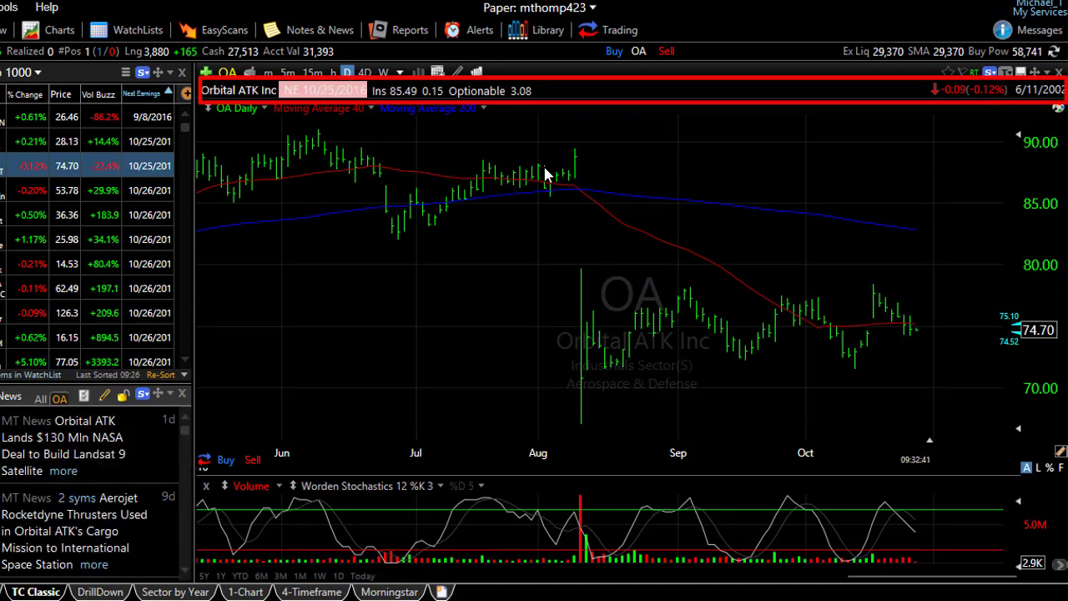
pyautogui.press('space')
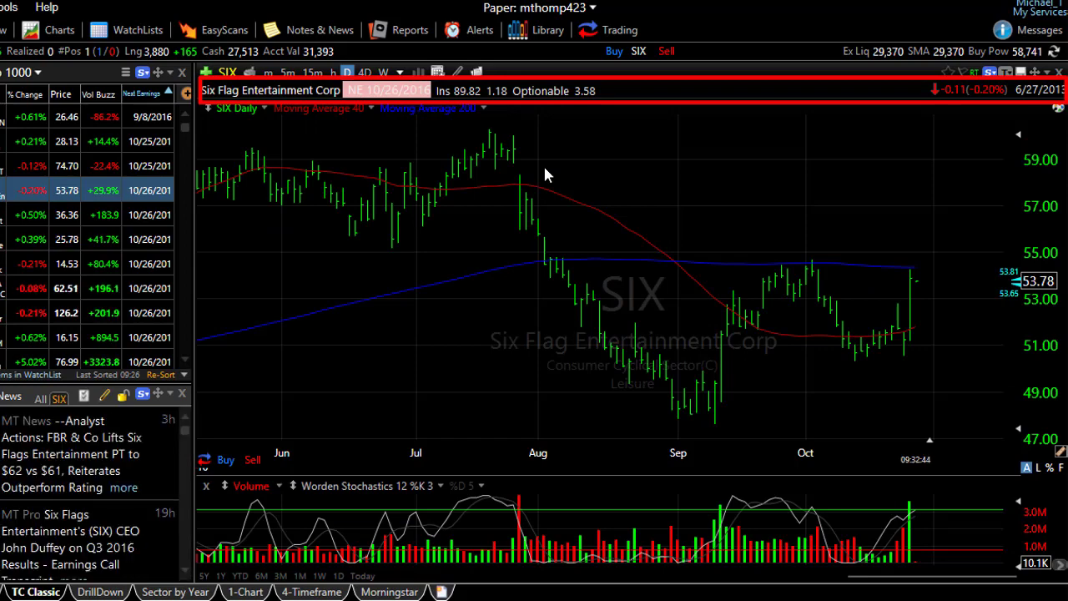
pyautogui.press('space')
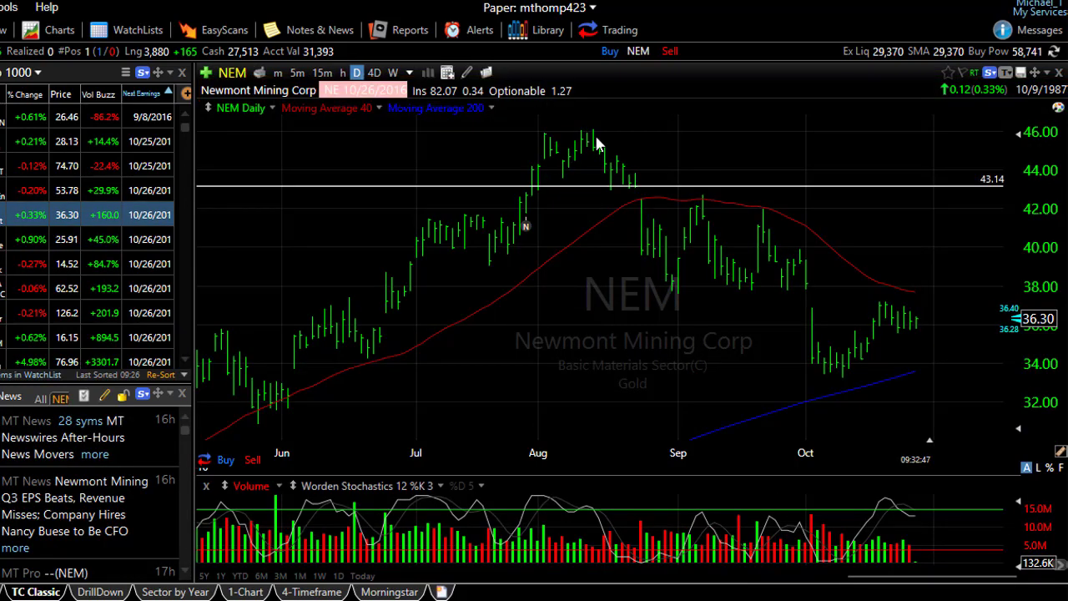
# - Reopen the chart toolbar editor, add Optionable Stocks after the company name in the Small-Chart Toolbar, and apply the change
pyautogui.rightClick(615, 93)
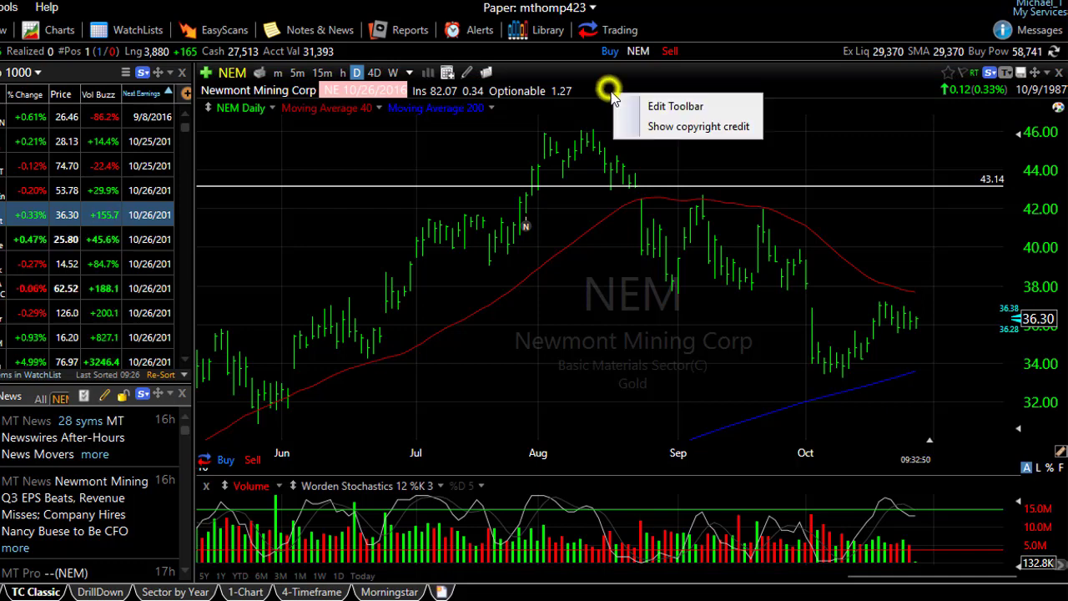
pyautogui.click(674, 106)
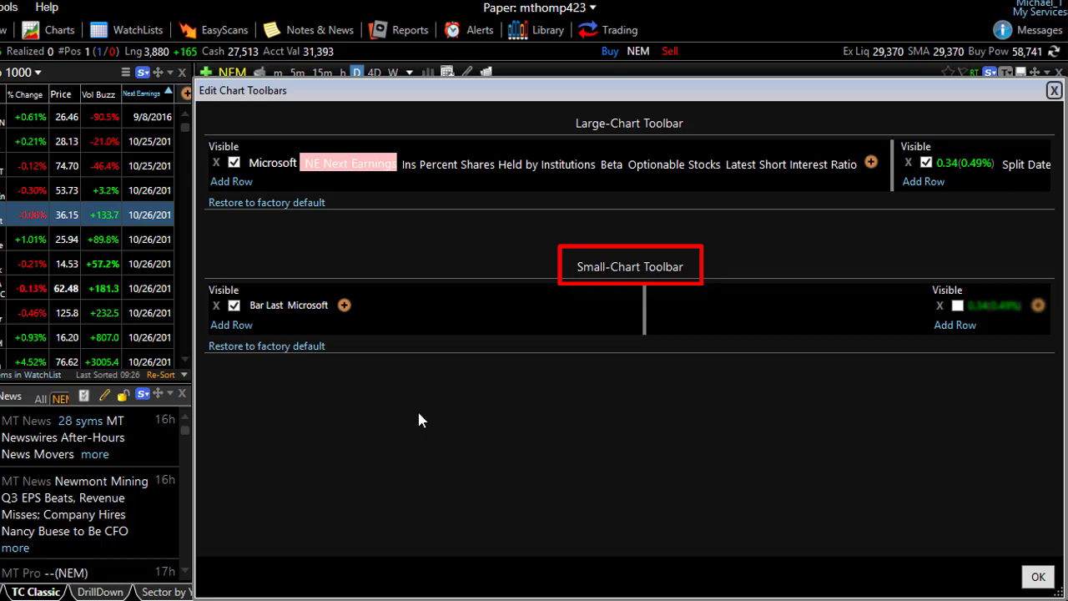
pyautogui.click(344, 305)
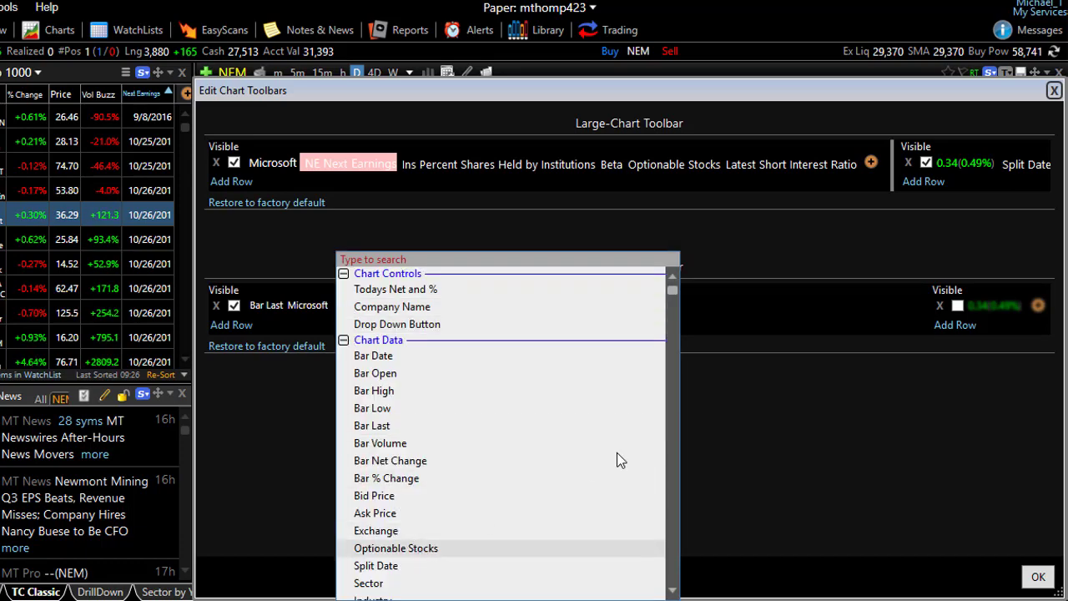
pyautogui.click(584, 547)
pyautogui.press('Return')
# - Open a new blank chart in a floating window and widen it enough to use the Large-Chart Toolbar
pyautogui.click(55, 30)
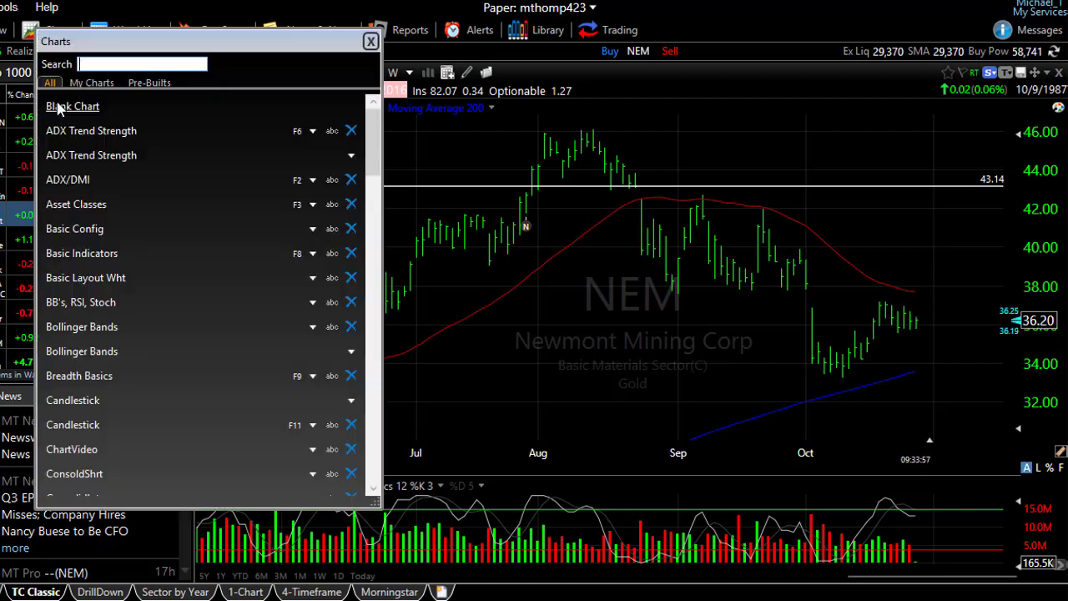
pyautogui.click(83, 108)
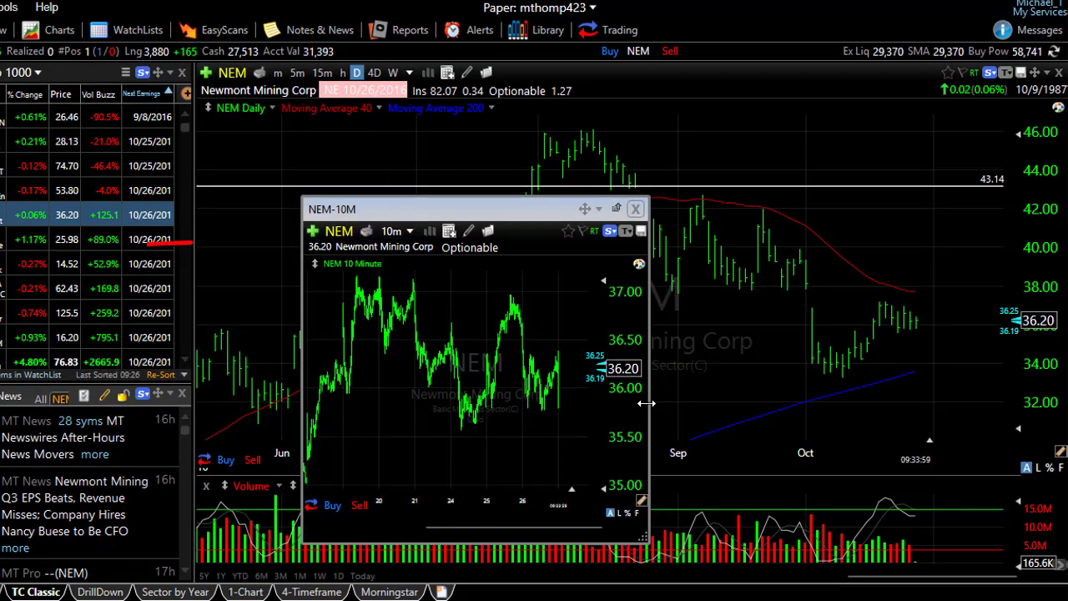
pyautogui.moveTo(647, 540)
pyautogui.mouseDown()
pyautogui.moveTo(594, 456)
pyautogui.moveTo(848, 539)
pyautogui.mouseUp()
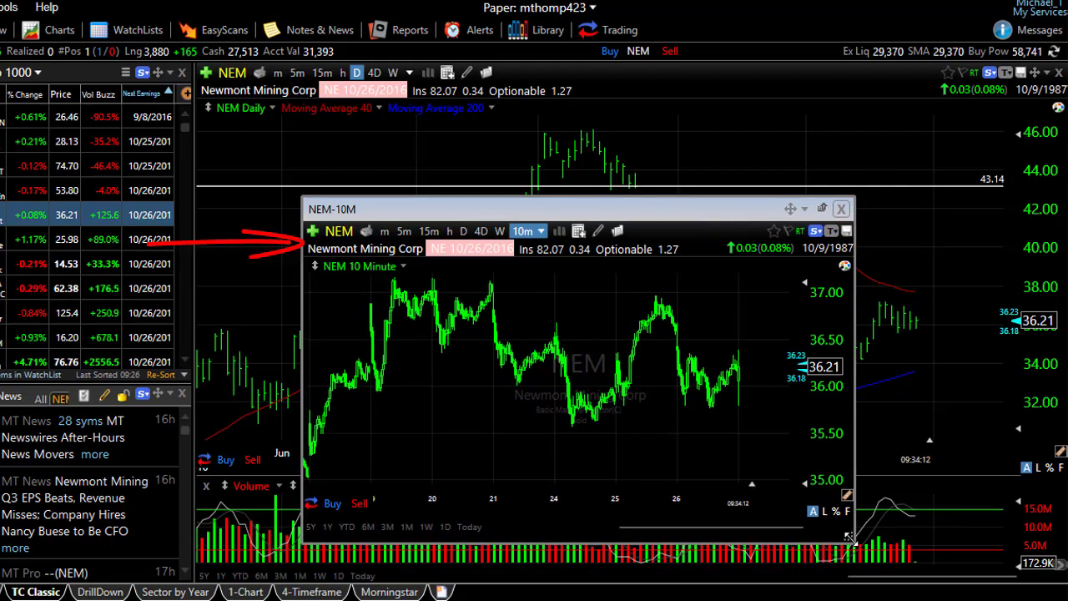